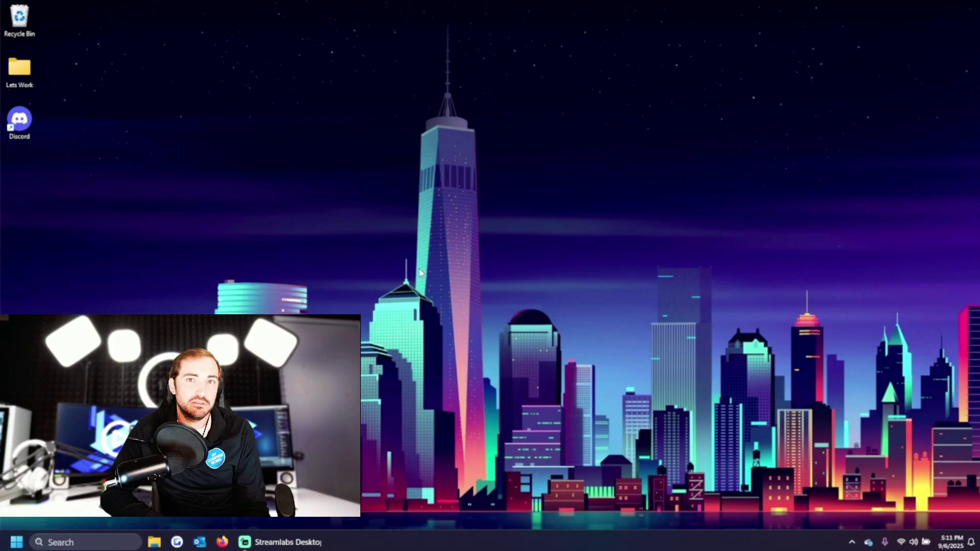
# Open File Explorer and maximize its Home window to full screen.
pyautogui.press('super+e')
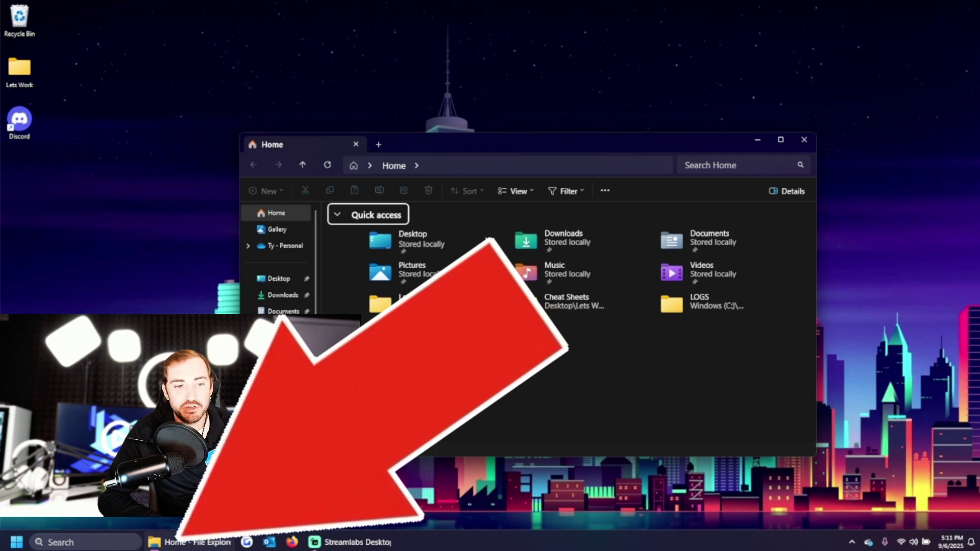
pyautogui.click(781, 139)
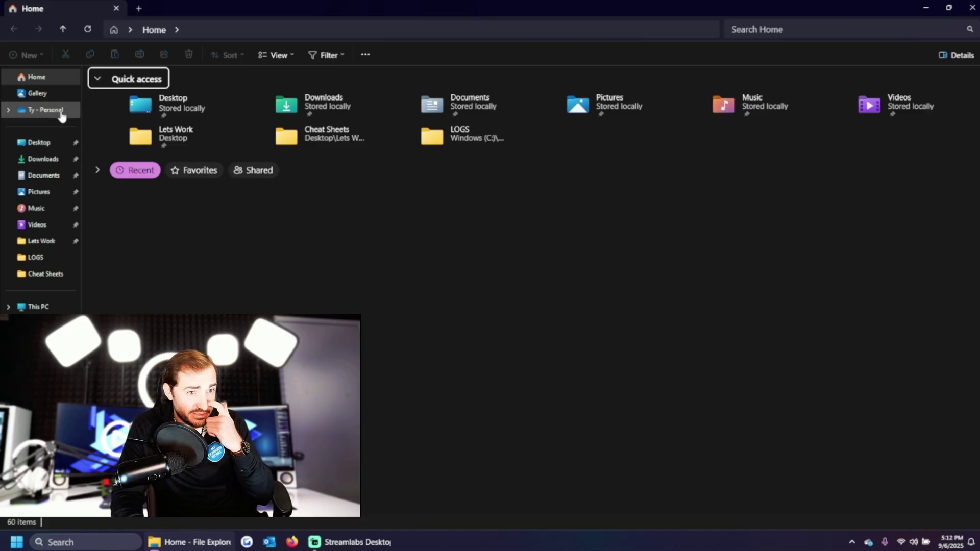
# Expand OneDrive - Personal in the sidebar and set it to Always keep on this device.
pyautogui.click(8, 112)
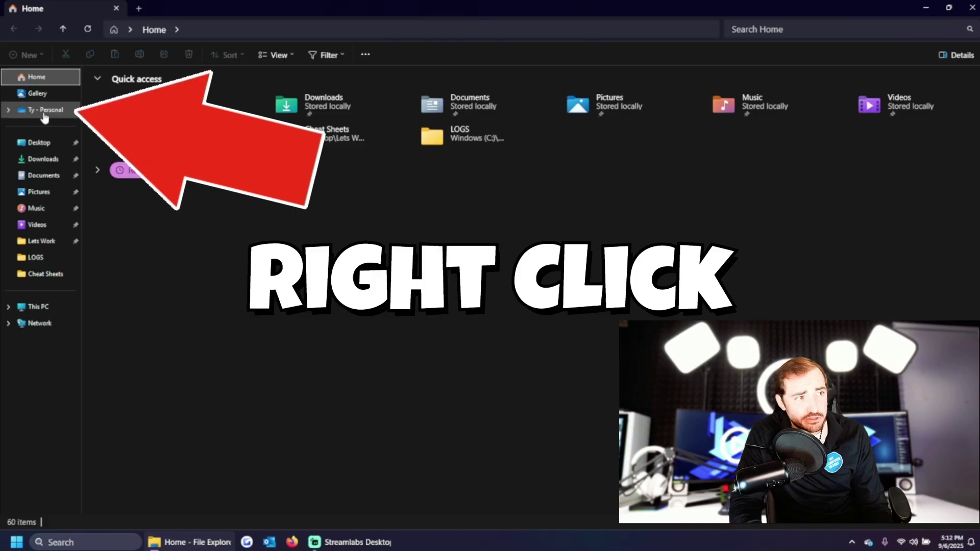
pyautogui.rightClick(43, 112)
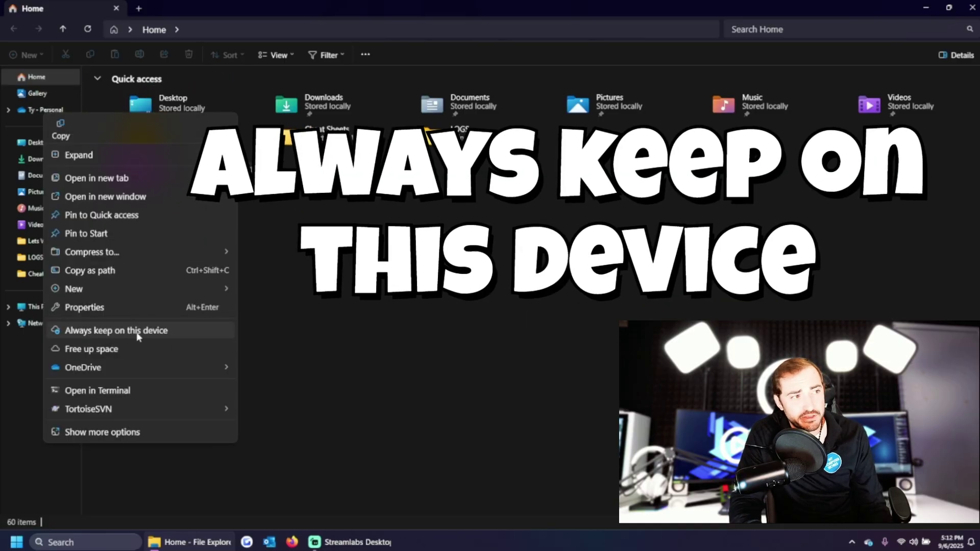
pyautogui.click(140, 329)
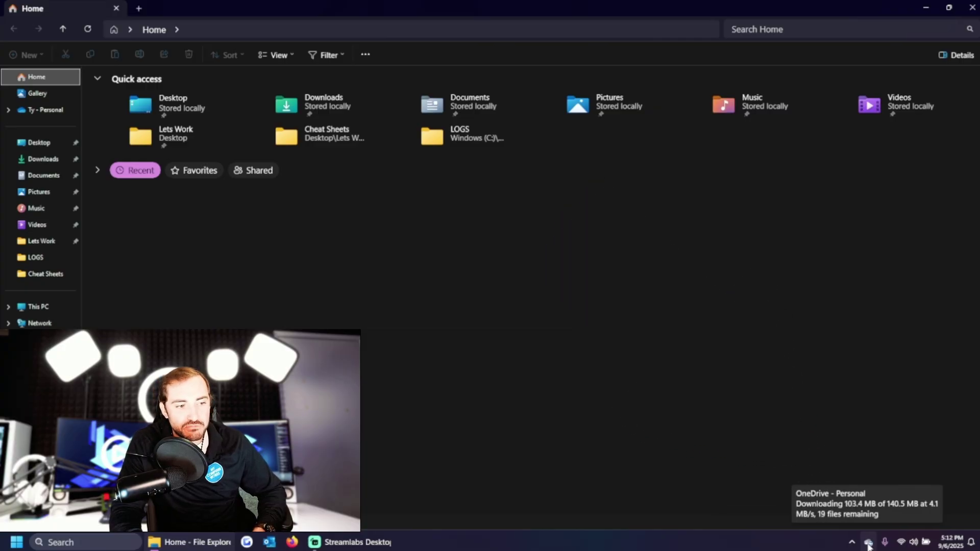
pyautogui.moveTo(868, 542)
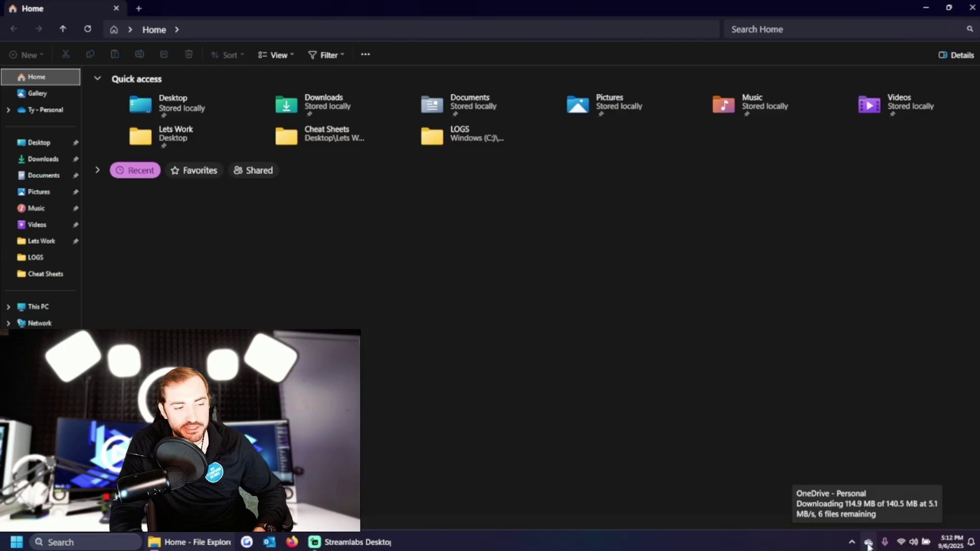
# Check the OneDrive sync panel from the hidden tray icons, dismissing the privacy settings notice.
pyautogui.click(852, 544)
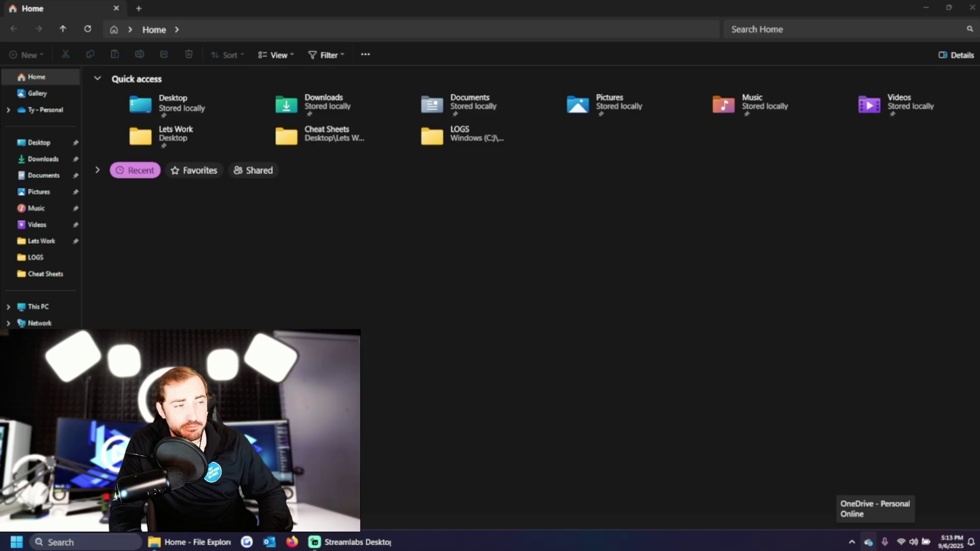
pyautogui.click(869, 542)
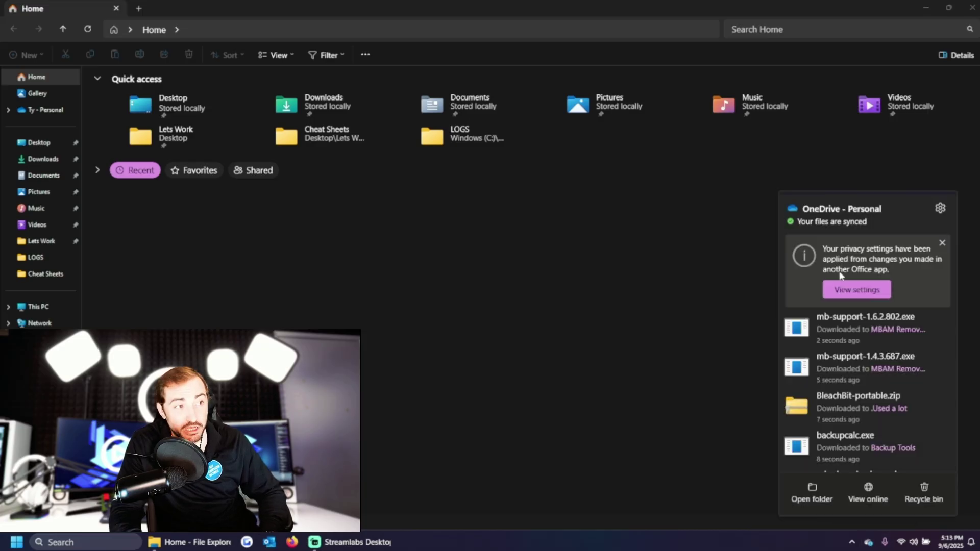
pyautogui.click(941, 243)
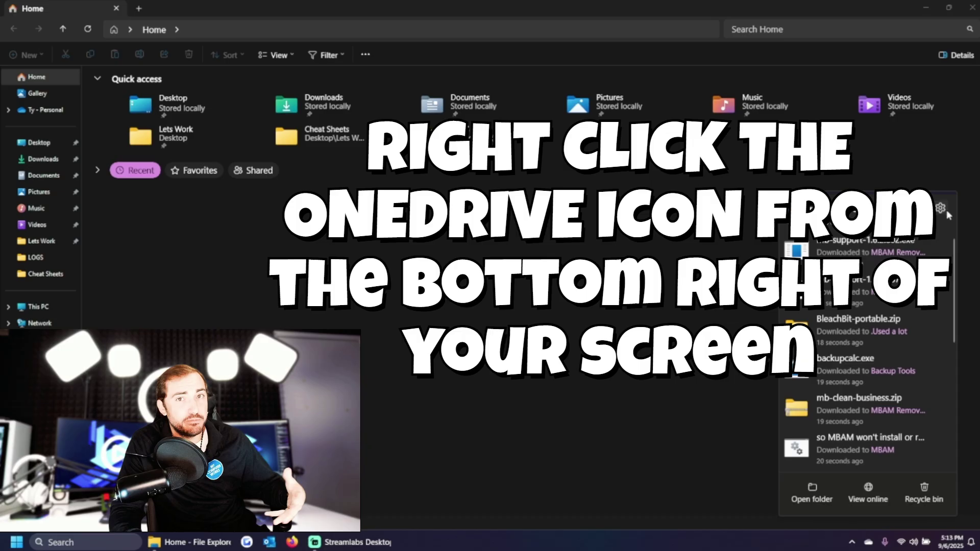
pyautogui.click(689, 406)
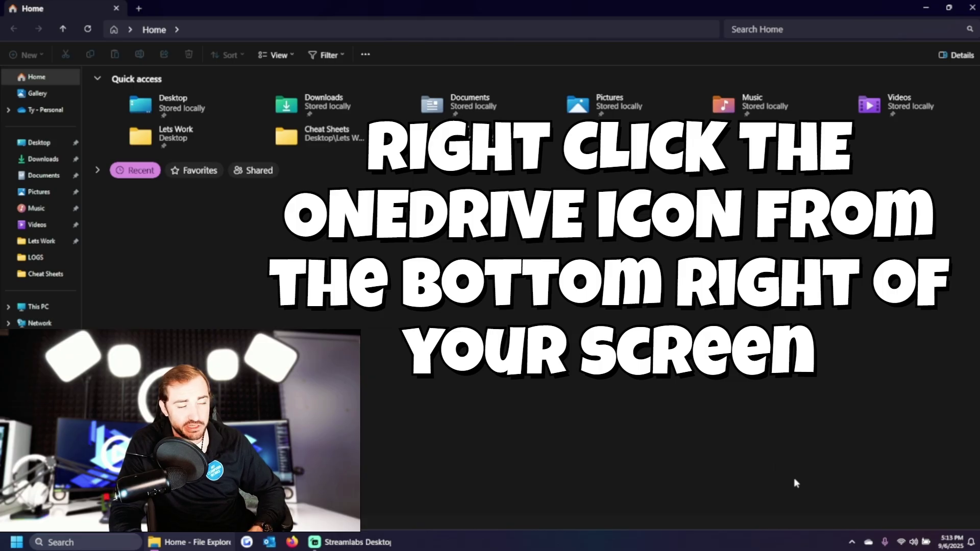
# Unlink this PC from the OneDrive account in Settings > Account.
pyautogui.rightClick(868, 542)
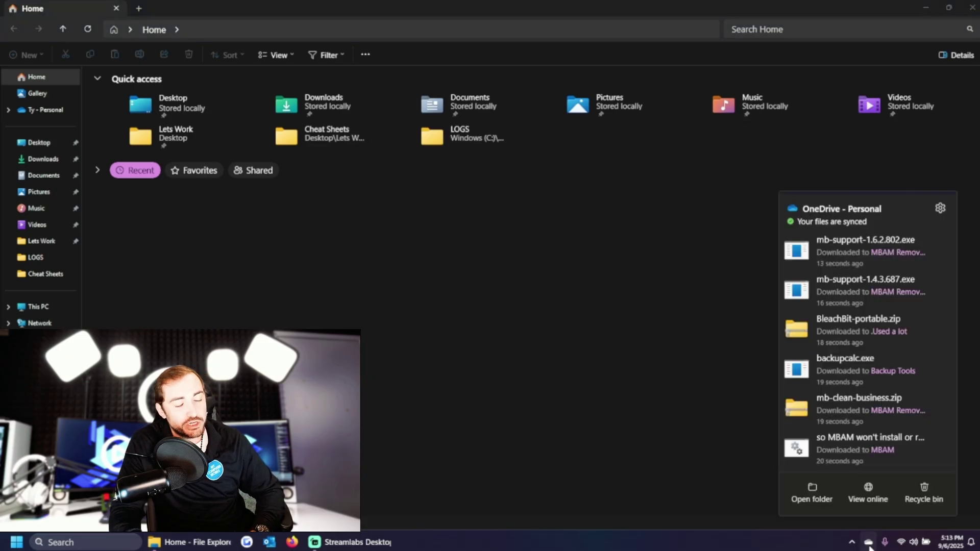
pyautogui.click(940, 209)
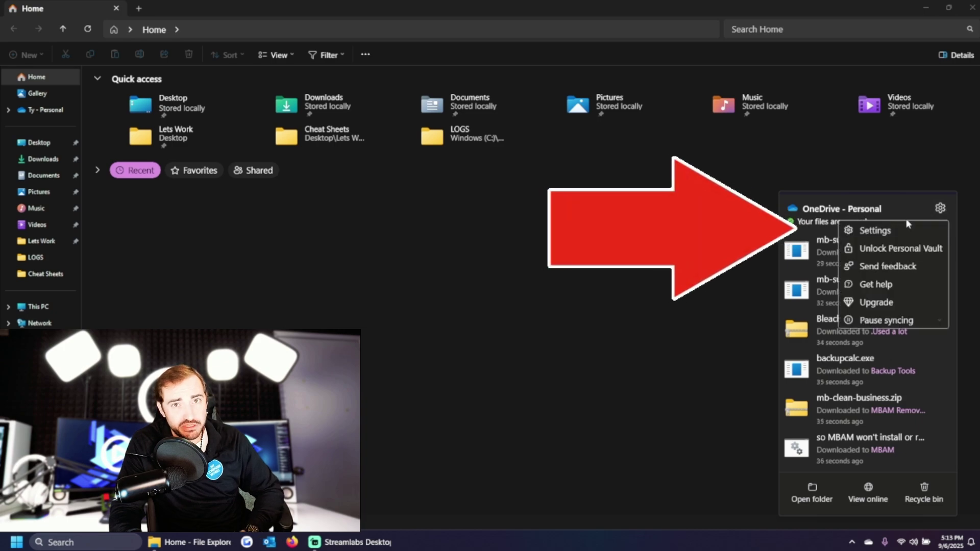
pyautogui.click(869, 229)
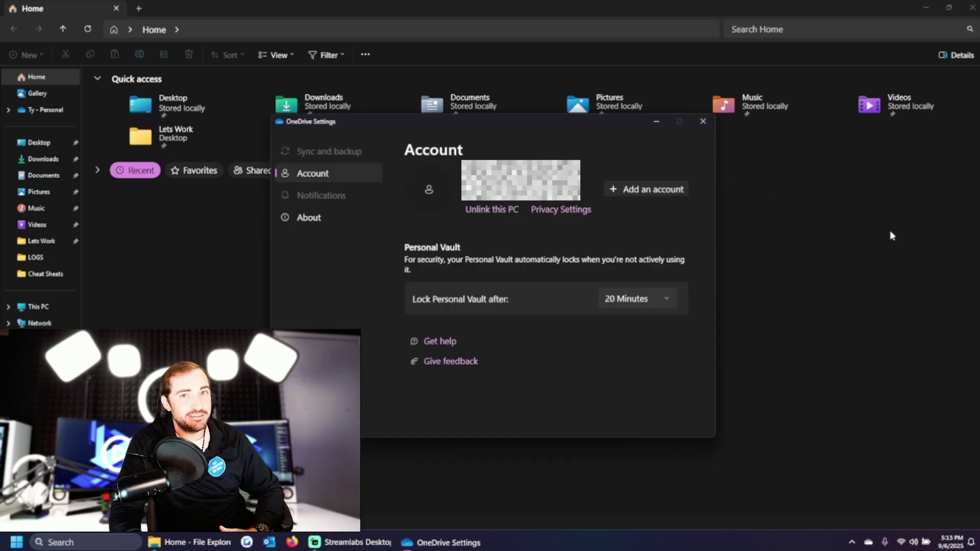
pyautogui.click(497, 209)
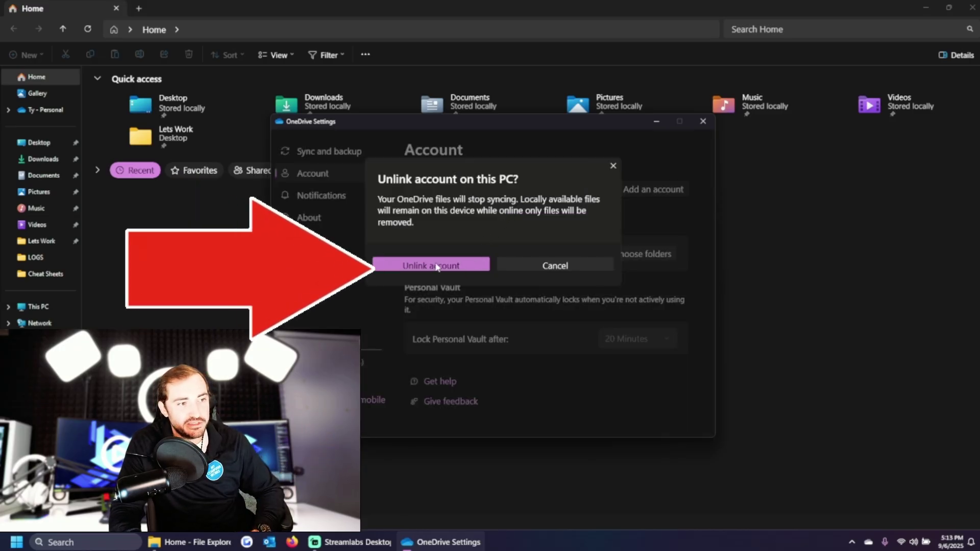
pyautogui.click(457, 265)
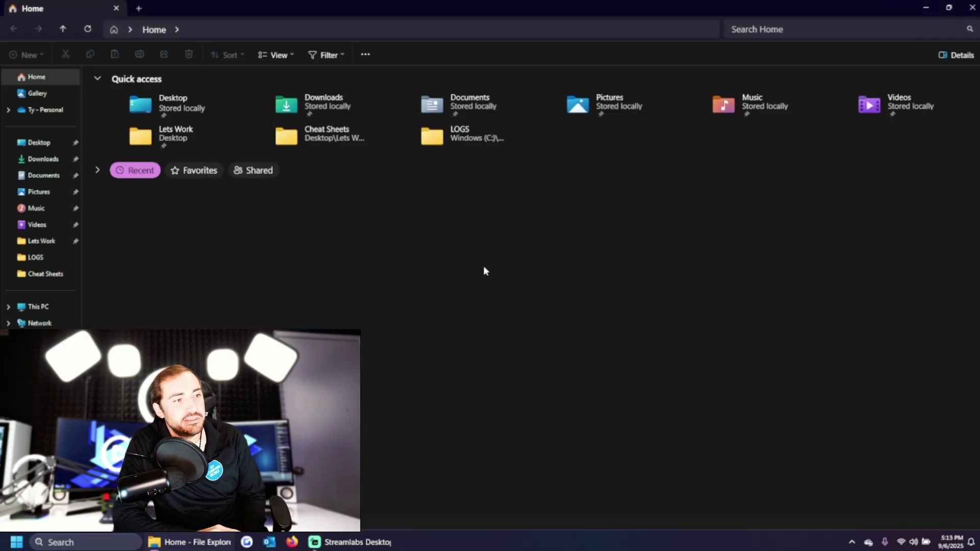
# Quit OneDrive completely from the tray panel's gear menu and confirm.
pyautogui.click(868, 542)
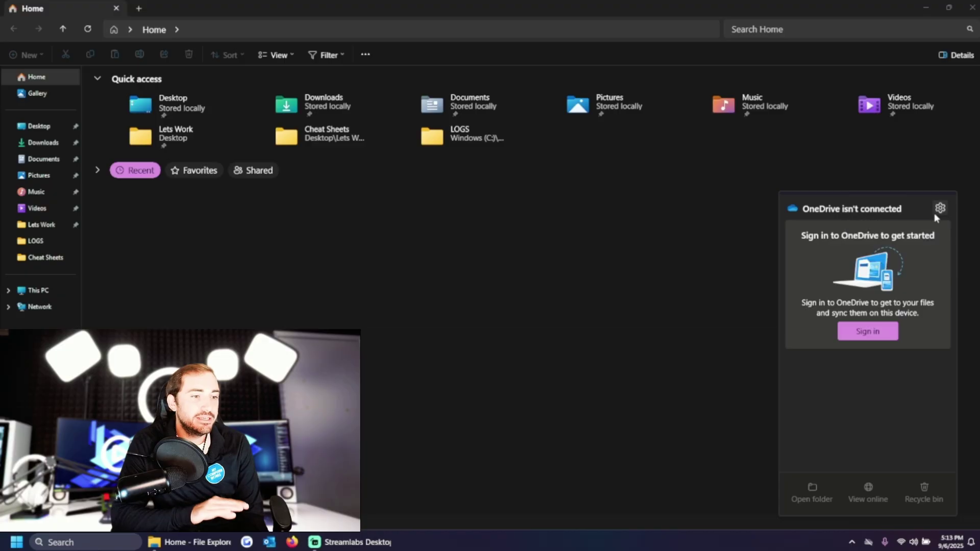
pyautogui.click(934, 213)
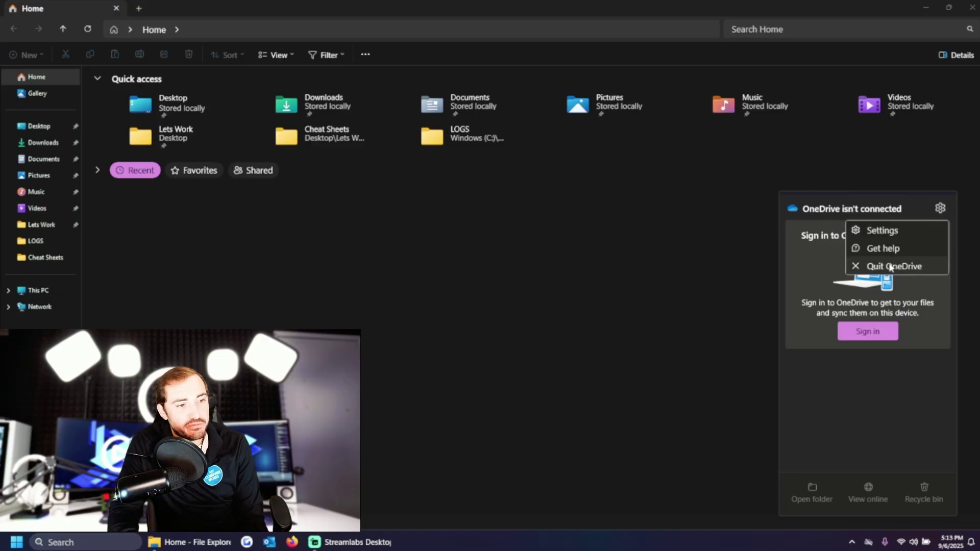
pyautogui.click(894, 267)
pyautogui.click(448, 332)
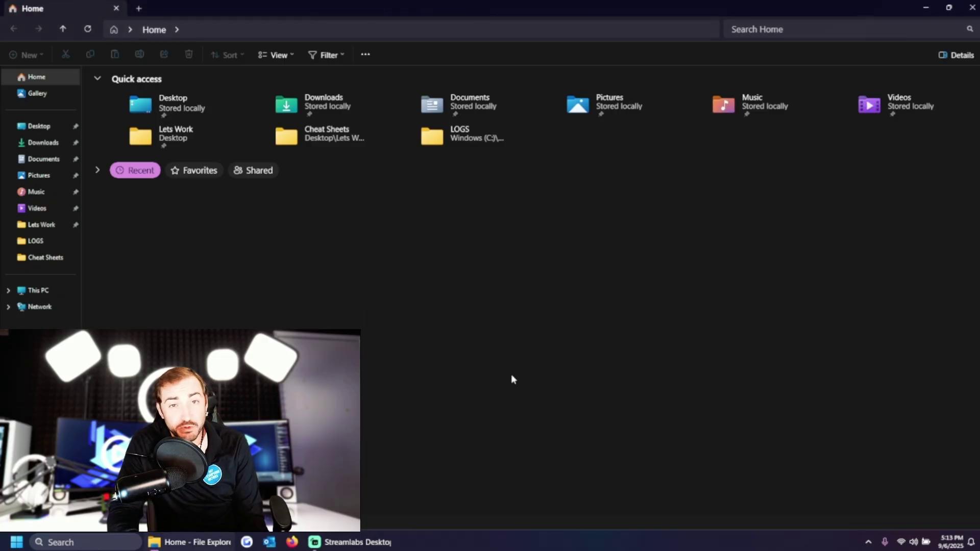
# Uninstall Microsoft OneDrive via Run 'control' > Uninstall a program, approving the UAC prompt.
pyautogui.press('super+r')
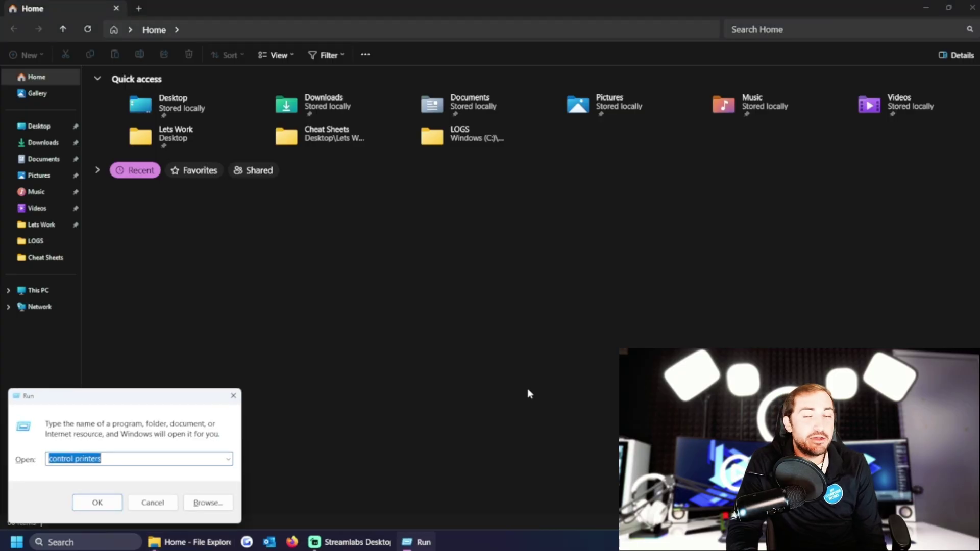
pyautogui.write('c')
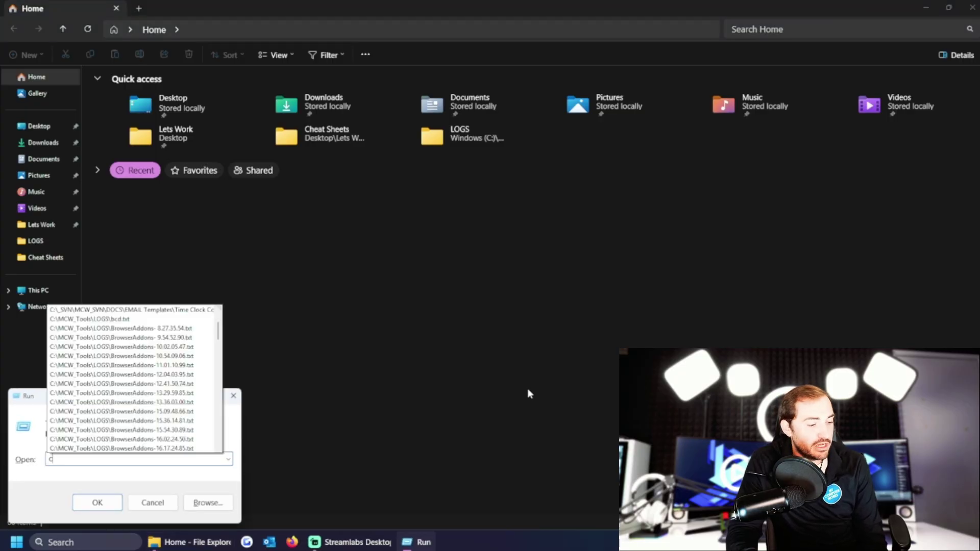
pyautogui.write('ontrol\\')
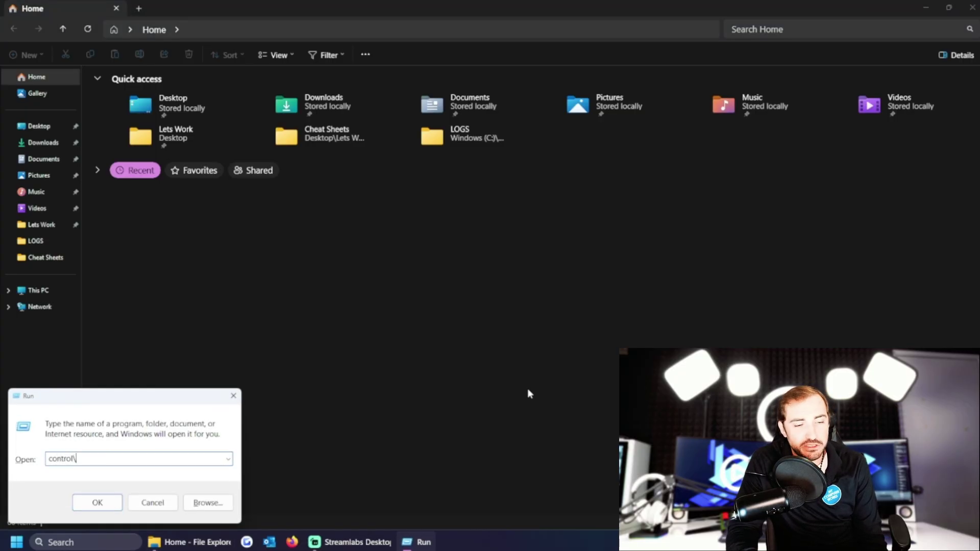
pyautogui.press('Return')
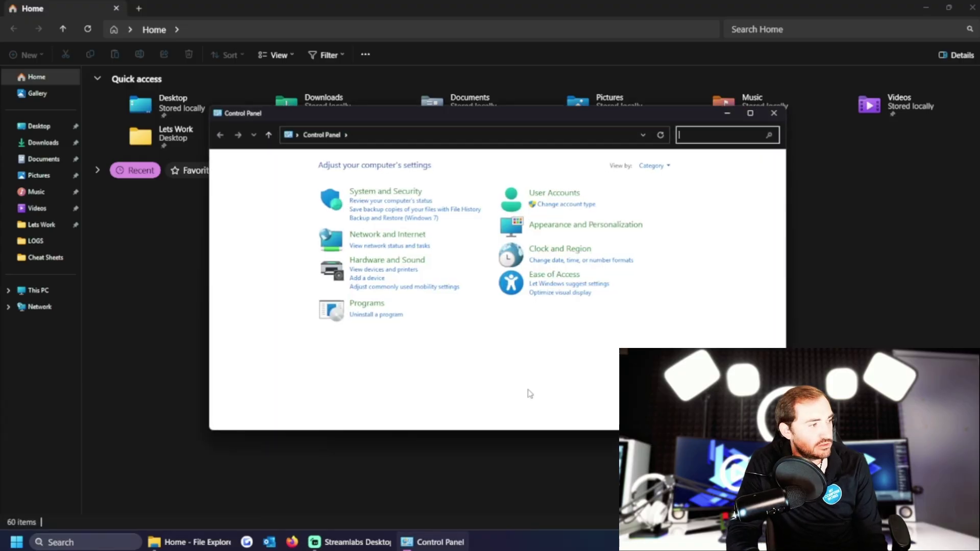
pyautogui.click(376, 315)
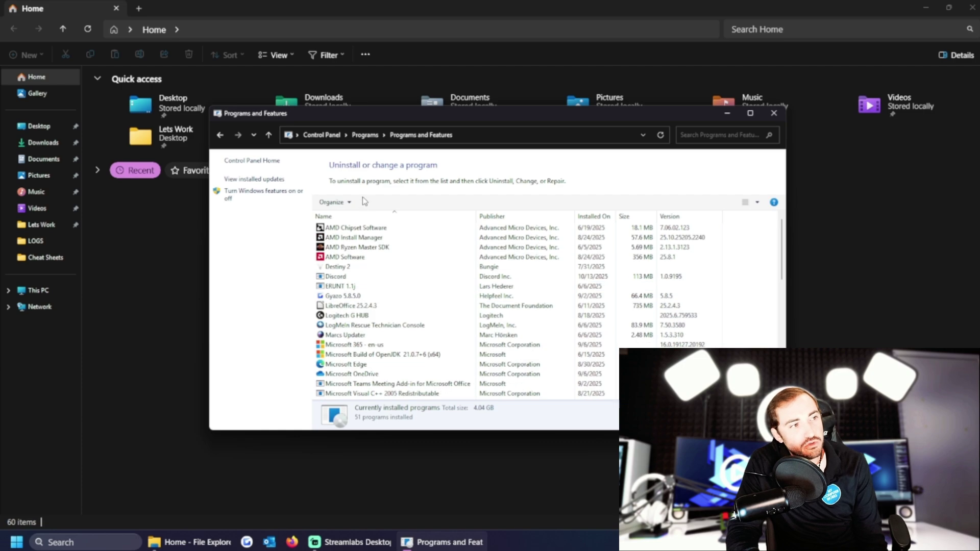
pyautogui.scroll(-1, 370, 287)
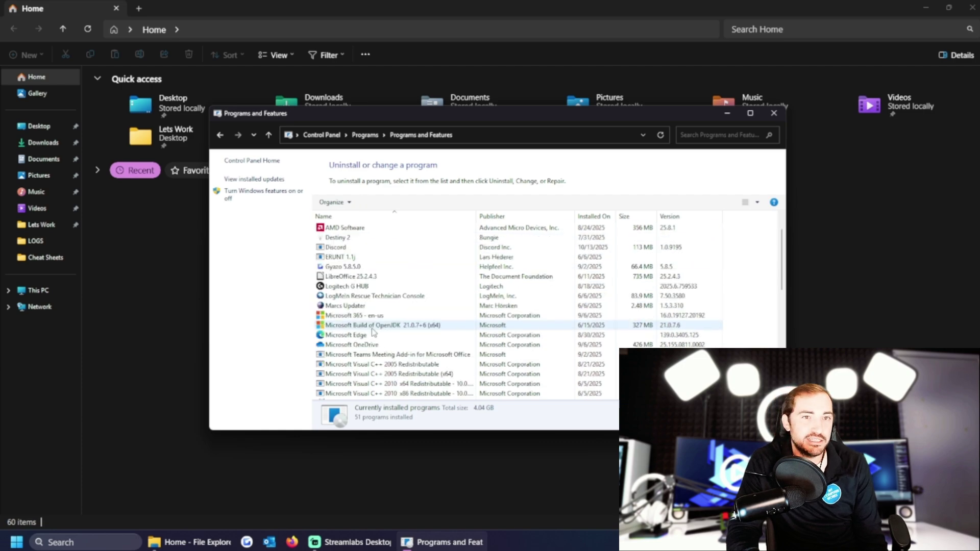
pyautogui.click(370, 346)
pyautogui.click(380, 202)
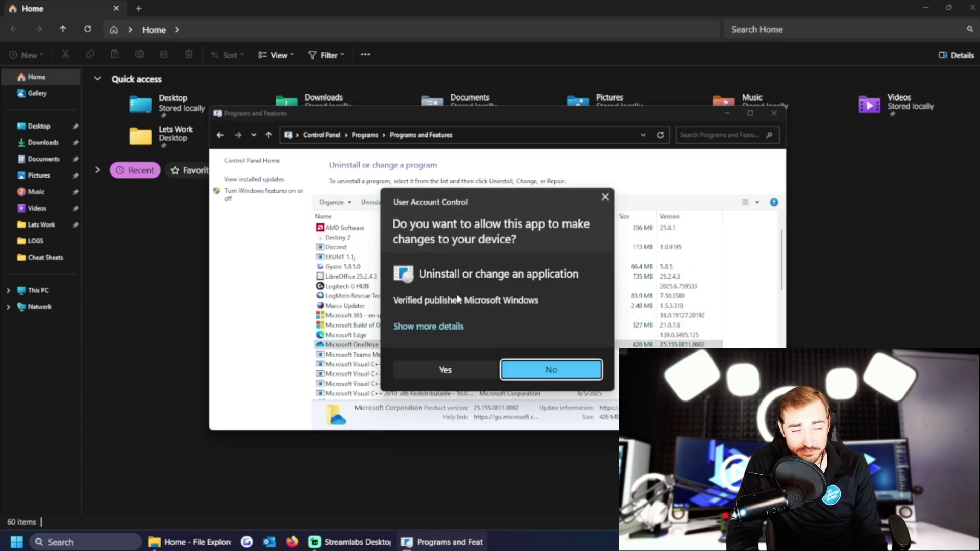
pyautogui.click(452, 370)
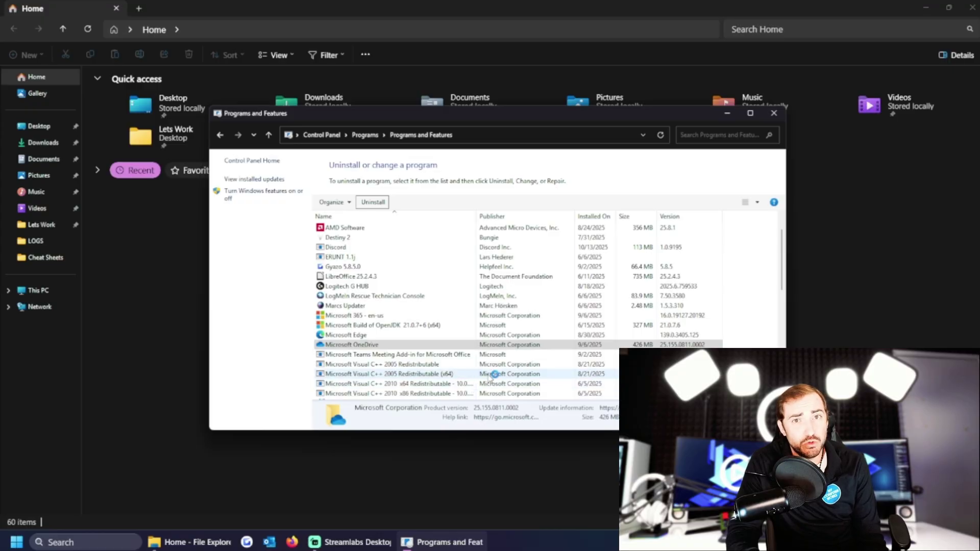